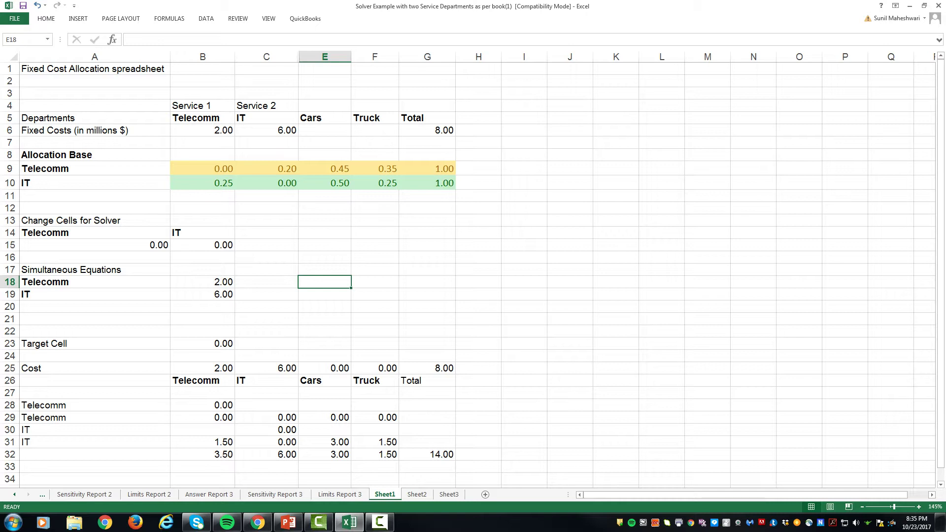
Examine the Telecomm and IT change cells for Solver, covering headings A14:B14 and values A15:B15
left_click(94, 233)
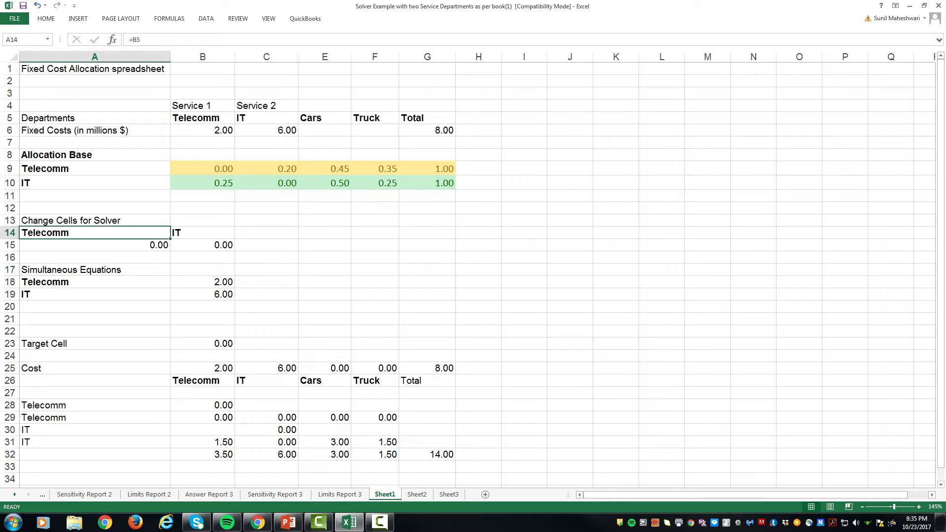
left_click(202, 233)
left_click(94, 245)
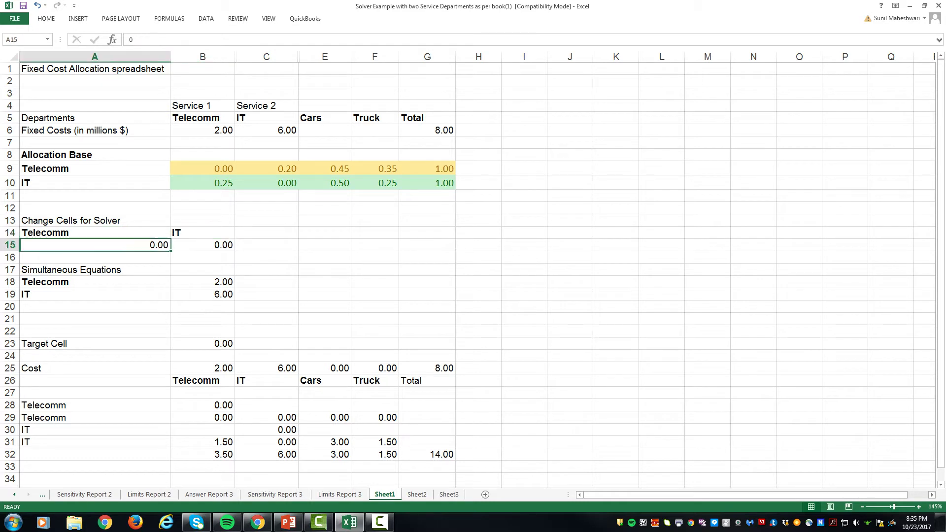
left_click(203, 245)
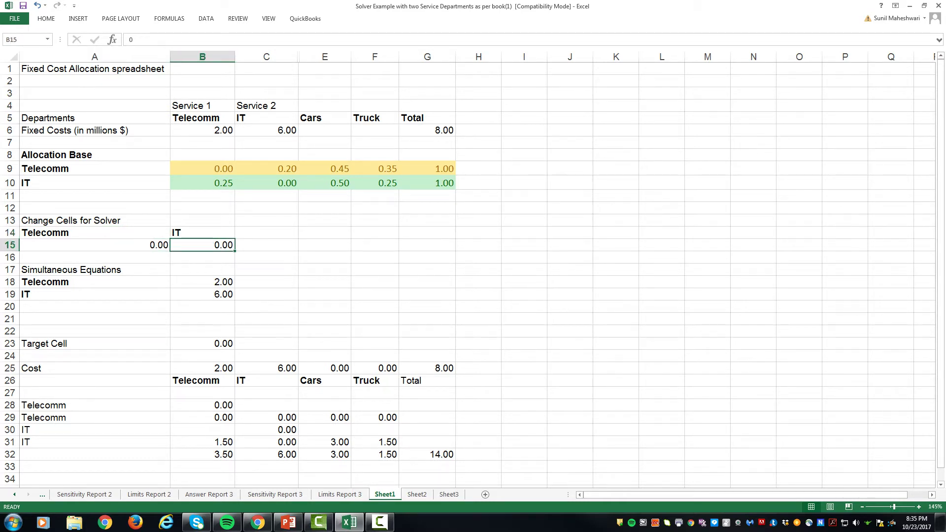
left_click(95, 245)
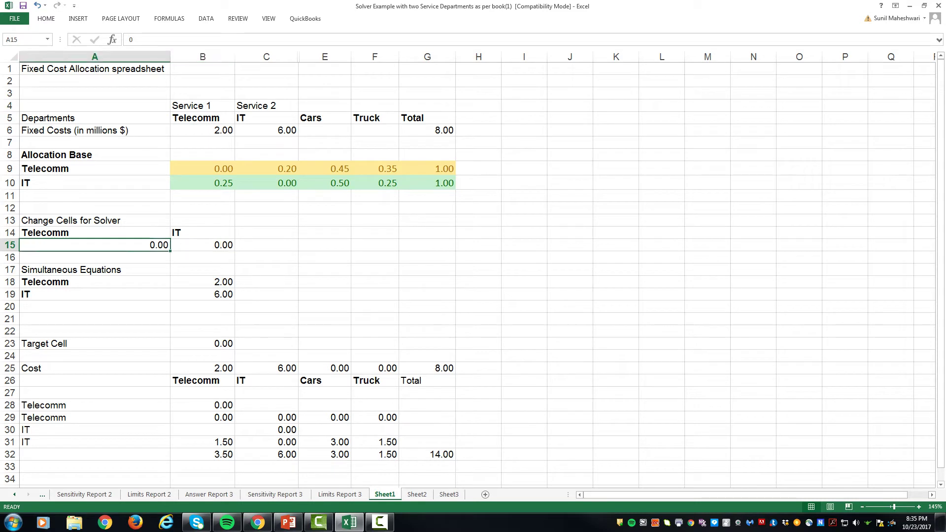
left_click(202, 246)
left_click(95, 246)
left_click(203, 246)
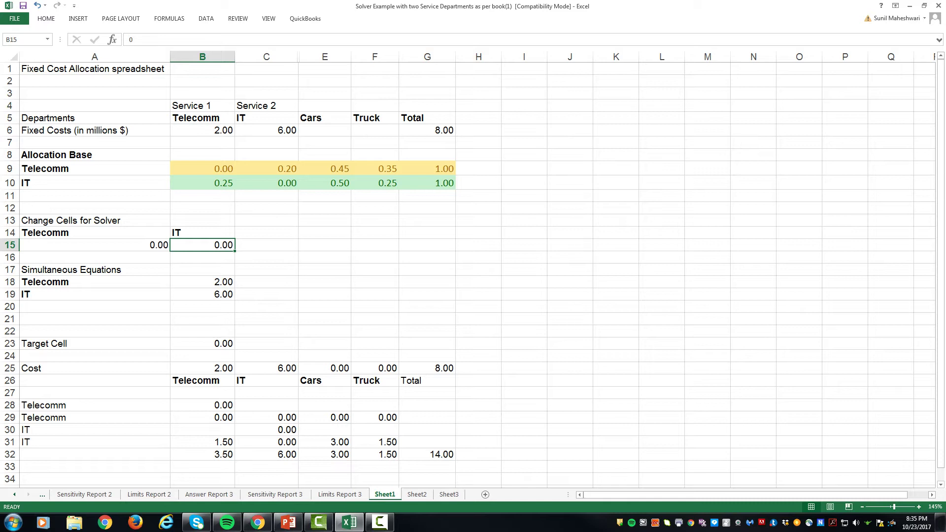
left_click(94, 245)
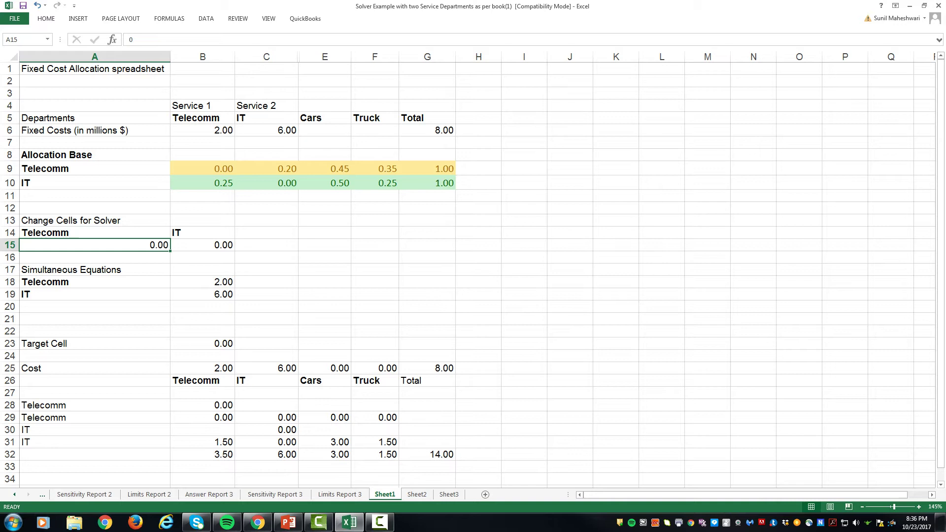
Inspect the Telecomm simultaneous equation in B18, briefly showing all worksheet formulas and restoring the value view
left_click(202, 282)
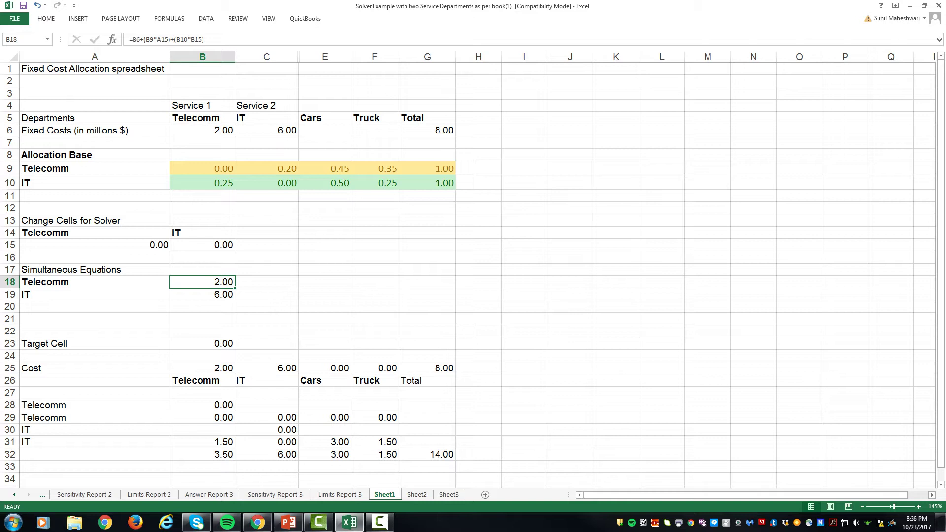
key("super")
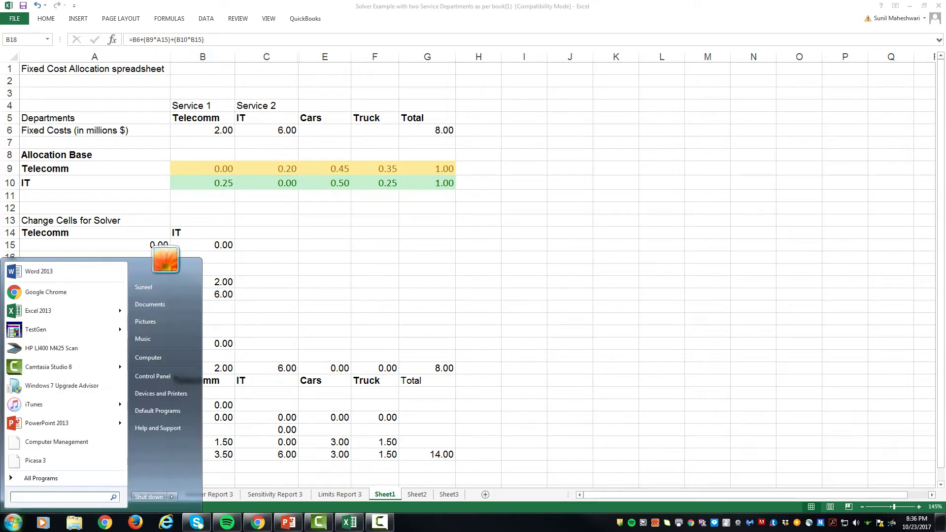
key("super")
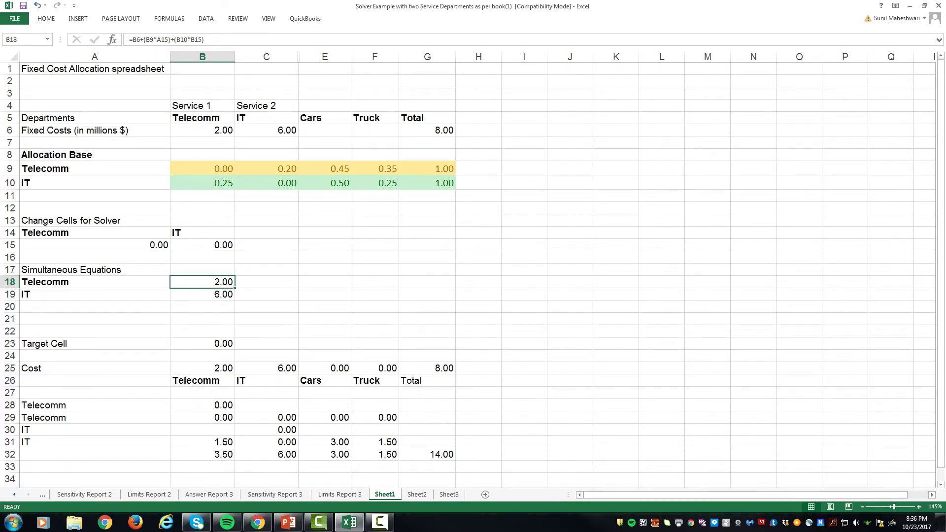
key("ctrl+grave")
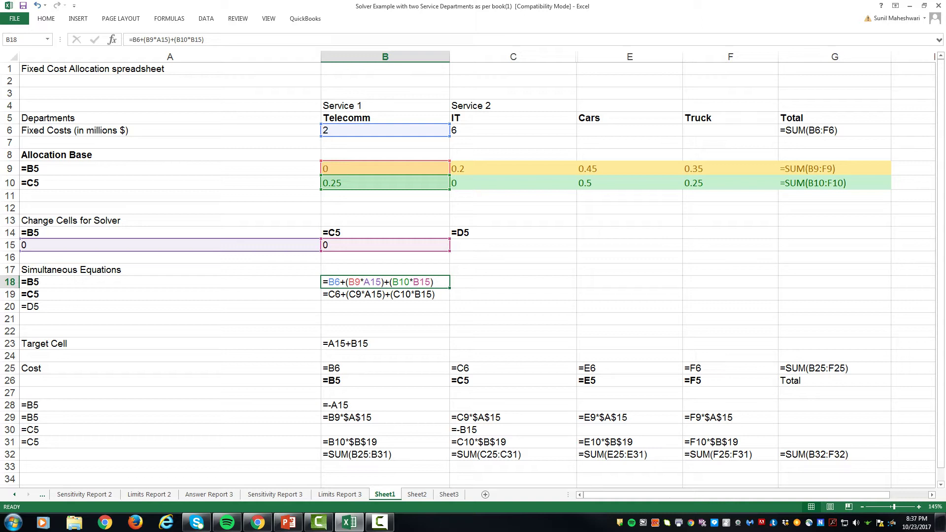
key("ctrl+grave")
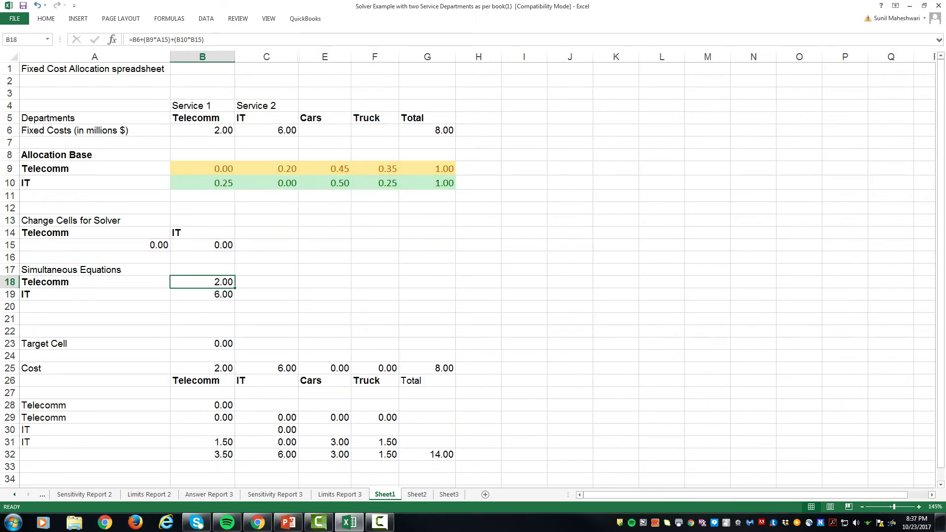
left_click(325, 283)
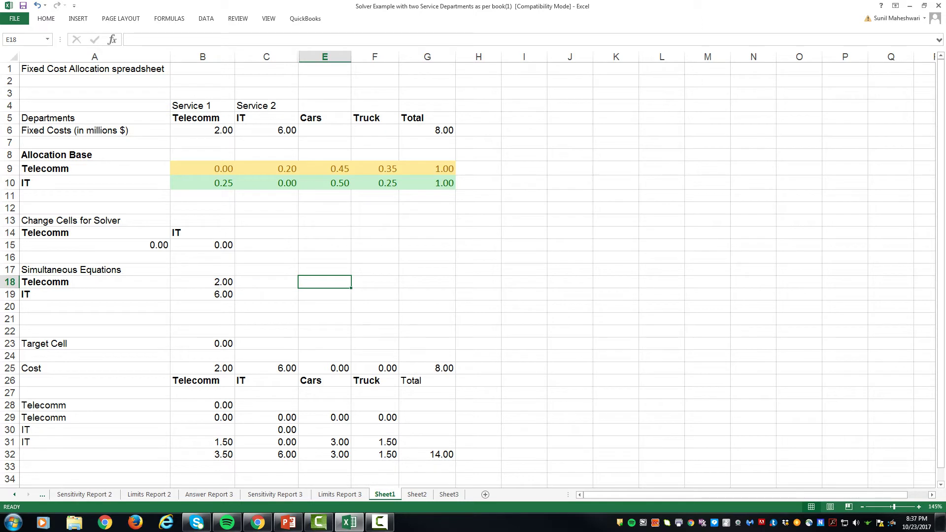
Examine the Telecomm and IT fixed costs in row 6 together with their cross-allocation shares in B10 and C9
left_click(203, 183)
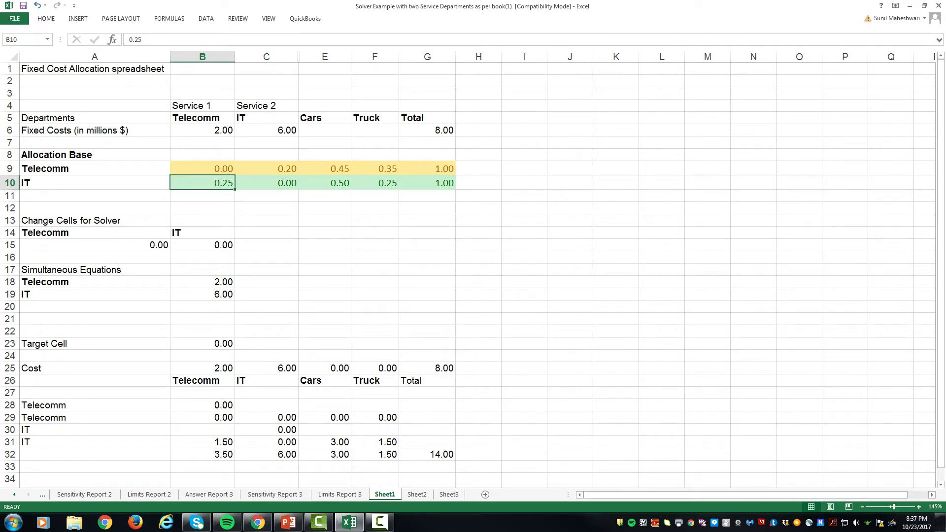
left_click(266, 131)
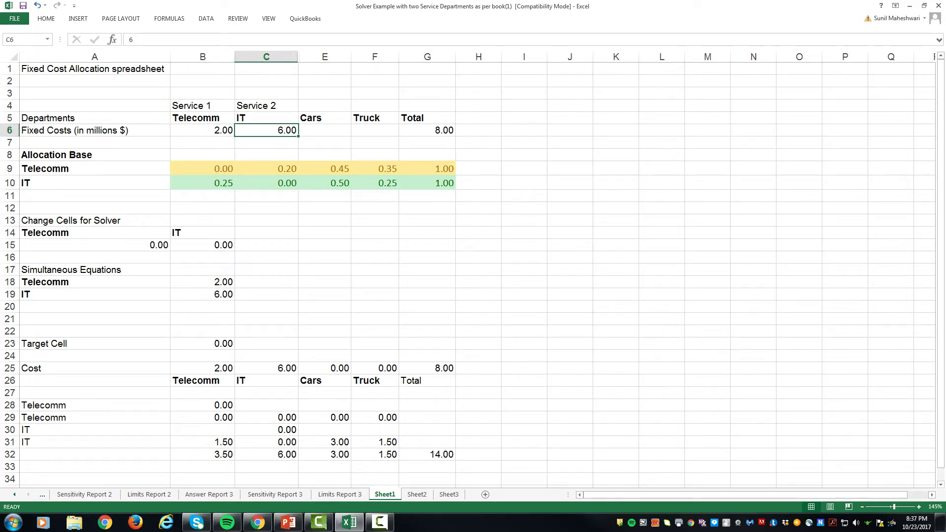
left_click(267, 168)
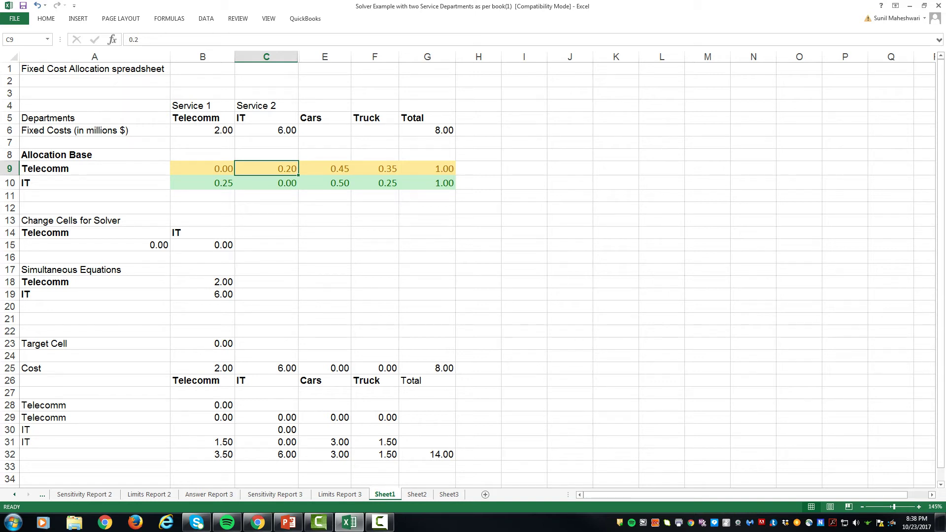
left_click(202, 130)
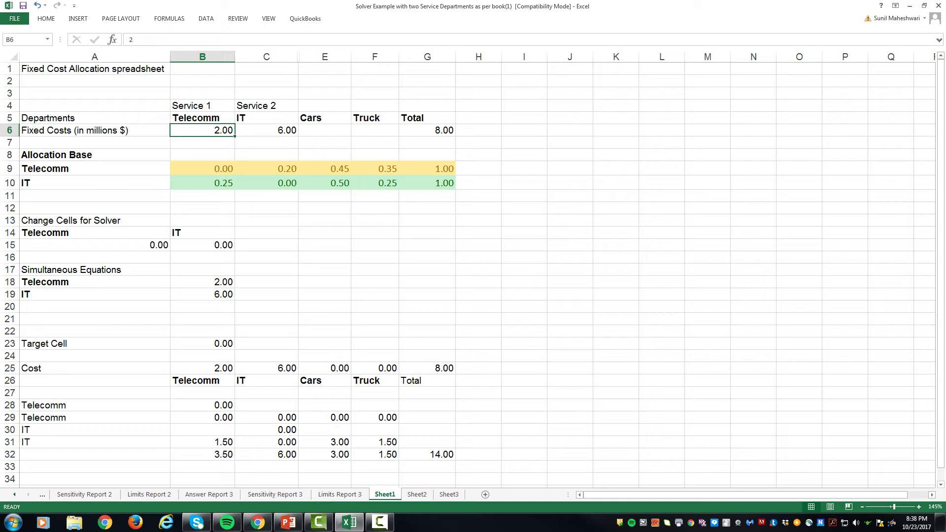
key("Down")
key("Down")
key("Down")
key("Down")
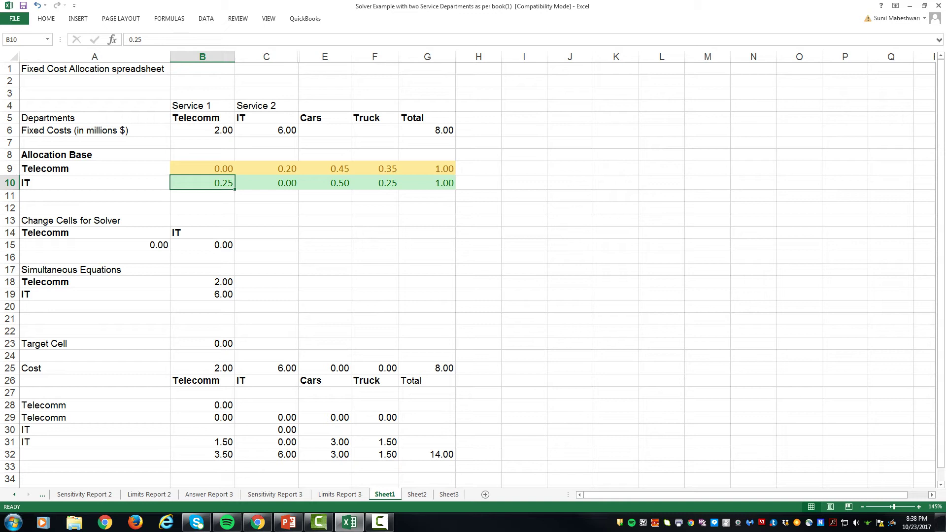
key("Right")
key("Up")
key("Up")
key("Up")
key("Up")
key("Up")
key("Down")
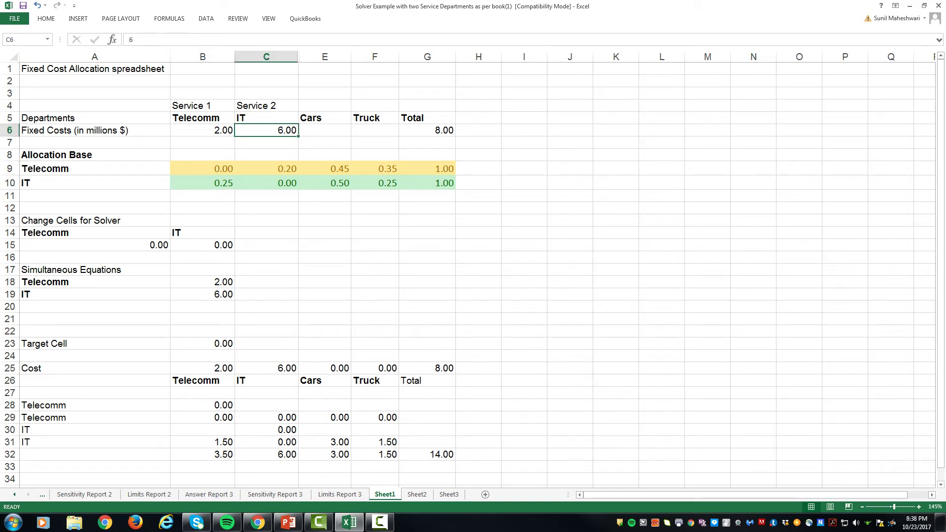
key("Down")
key("Down")
key("Down")
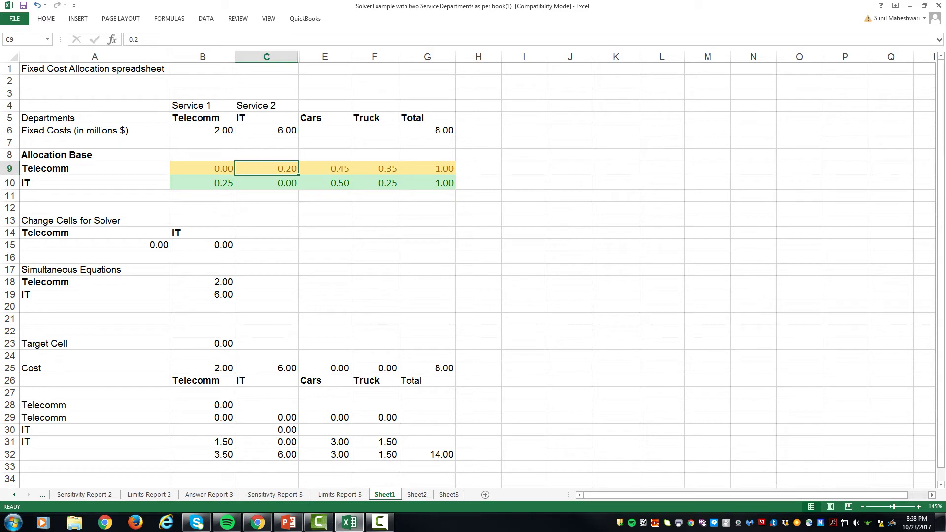
Review how the B18 equation references fixed costs, allocation shares and change cells by switching between formula and value views
left_click(203, 282)
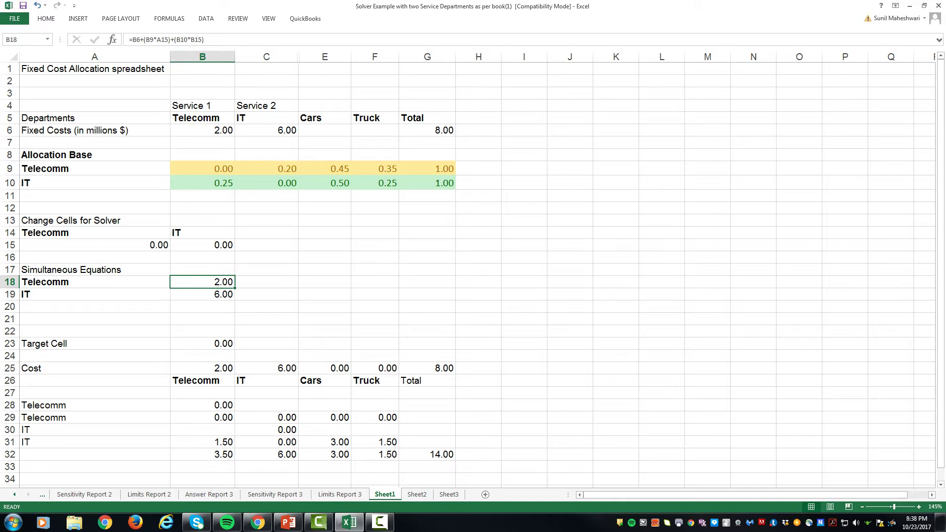
key("ctrl+grave")
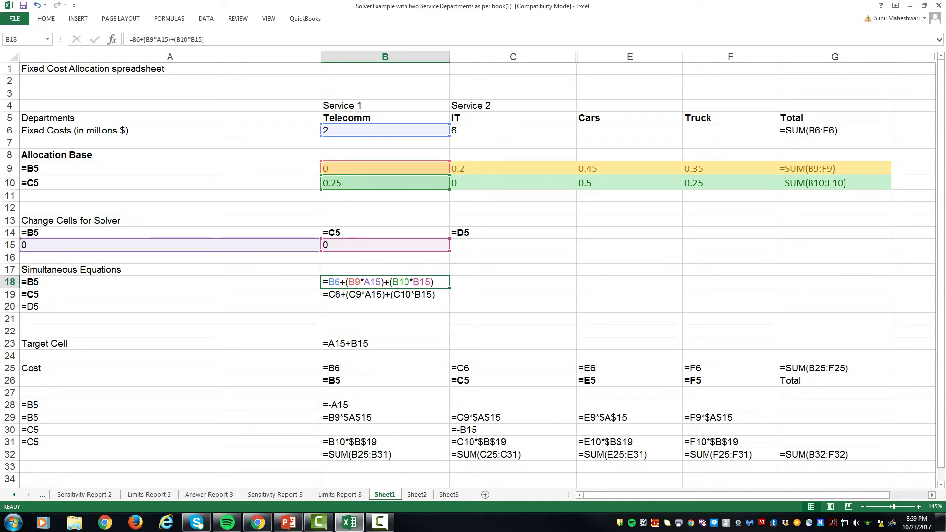
key("ctrl+grave")
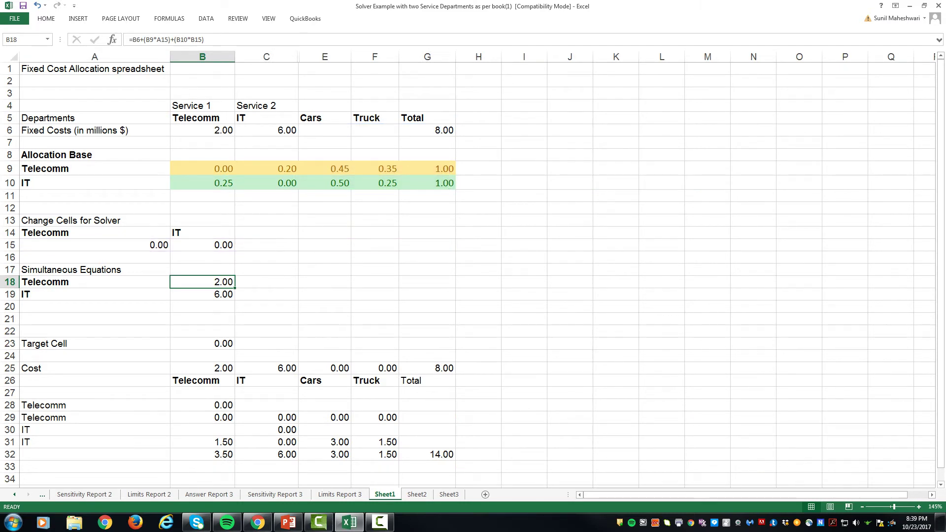
key("ctrl+grave")
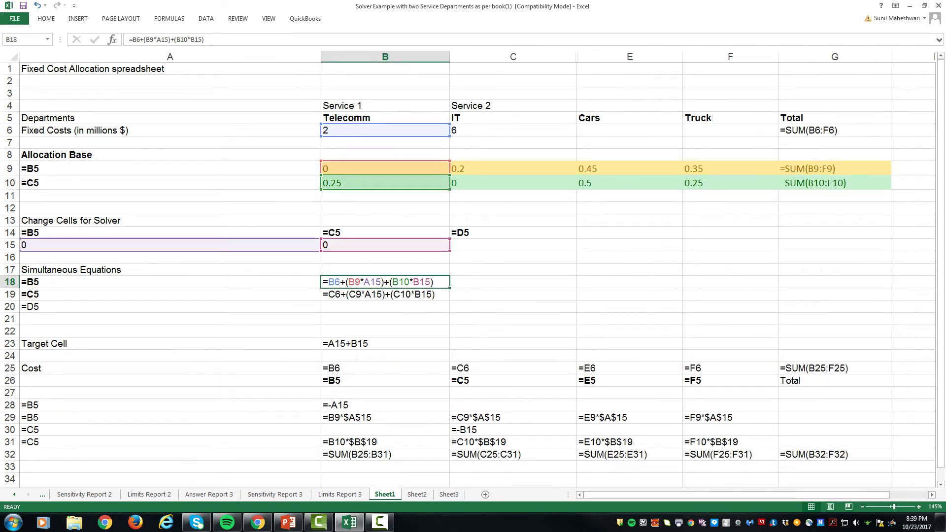
key("ctrl+grave")
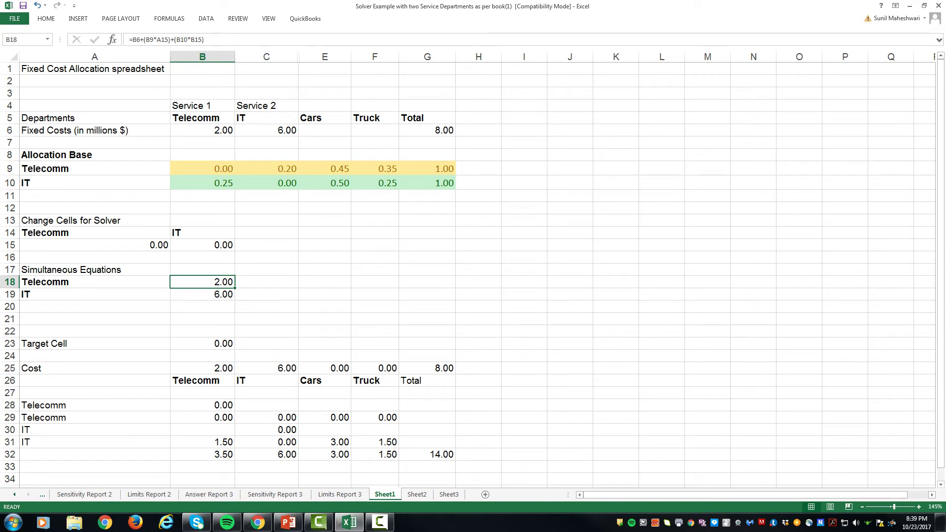
Check the target cell formula in B23, the change cells A15 and B15, and the equations in B18 and B19
left_click(202, 343)
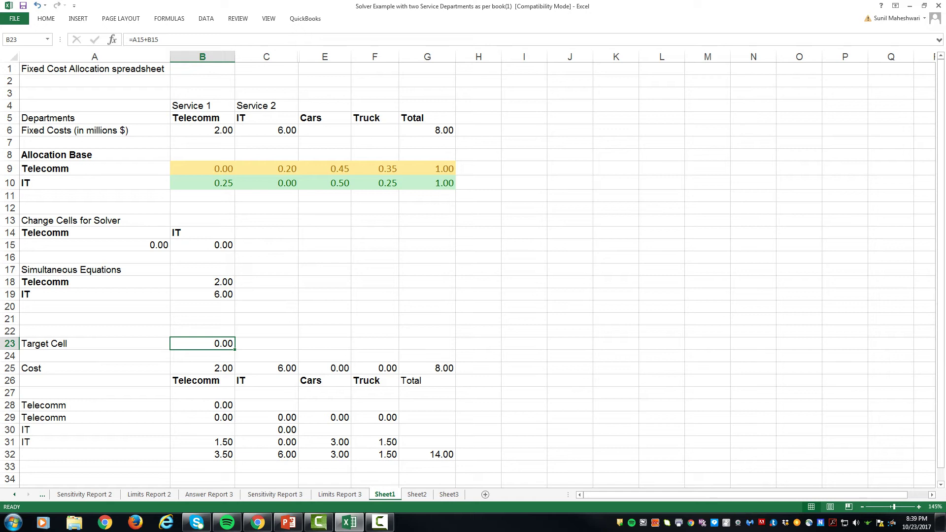
left_click(202, 283)
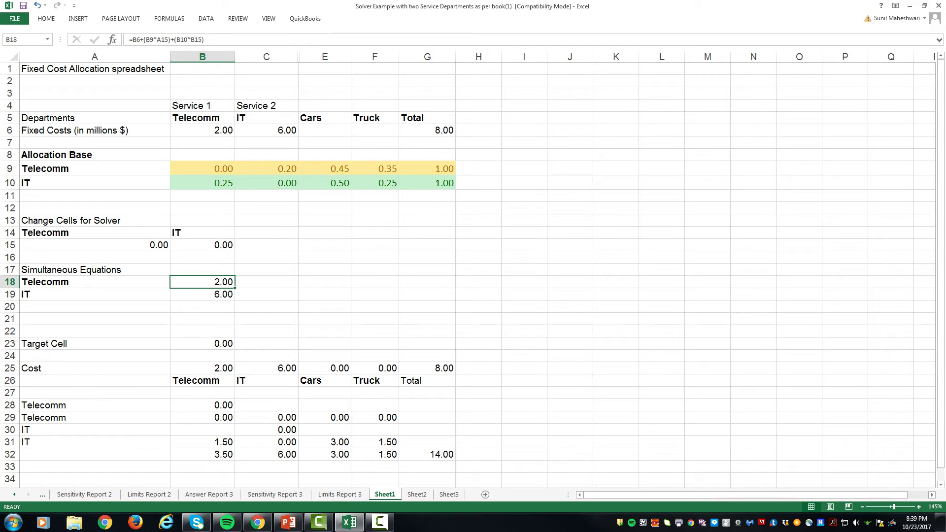
left_click(95, 245)
left_click(203, 245)
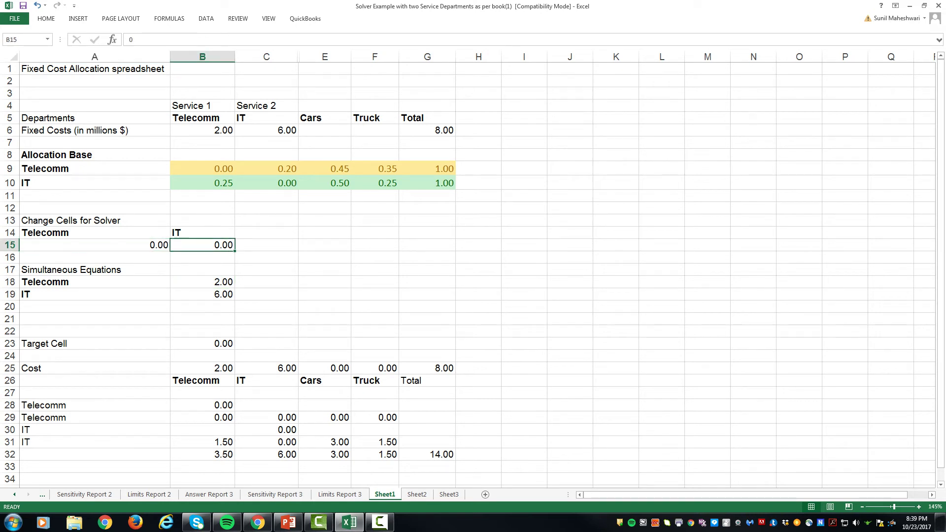
left_click(202, 294)
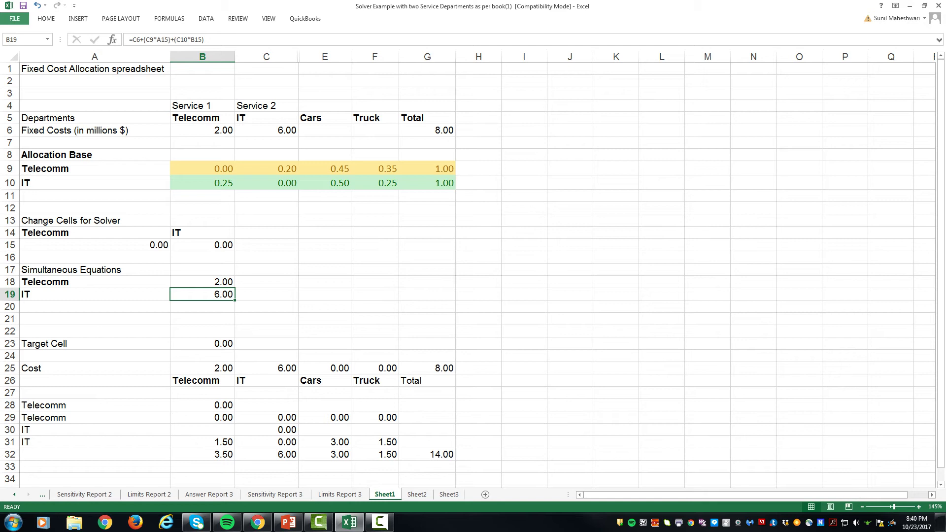
Check in the Excel add-ins manager that the Solver Add-in is enabled and accept the selection
left_click(15, 18)
key("Escape")
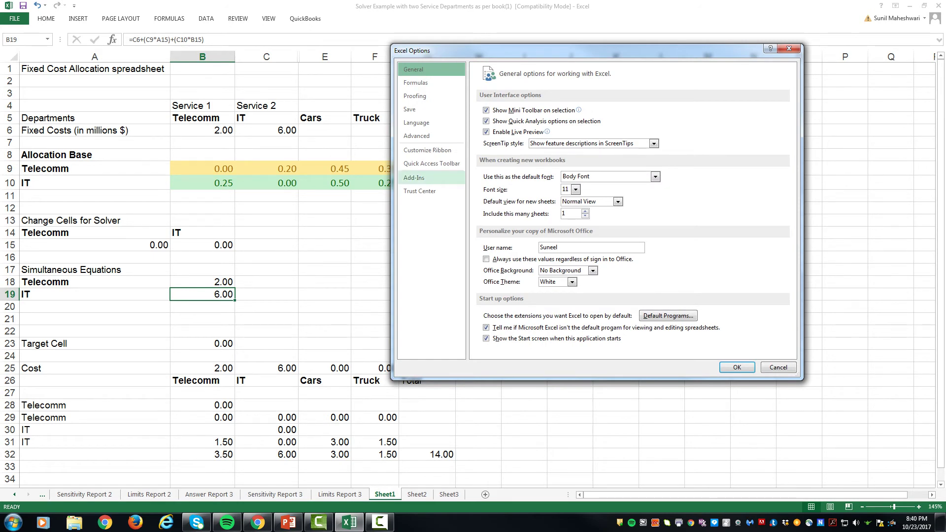
left_click(414, 178)
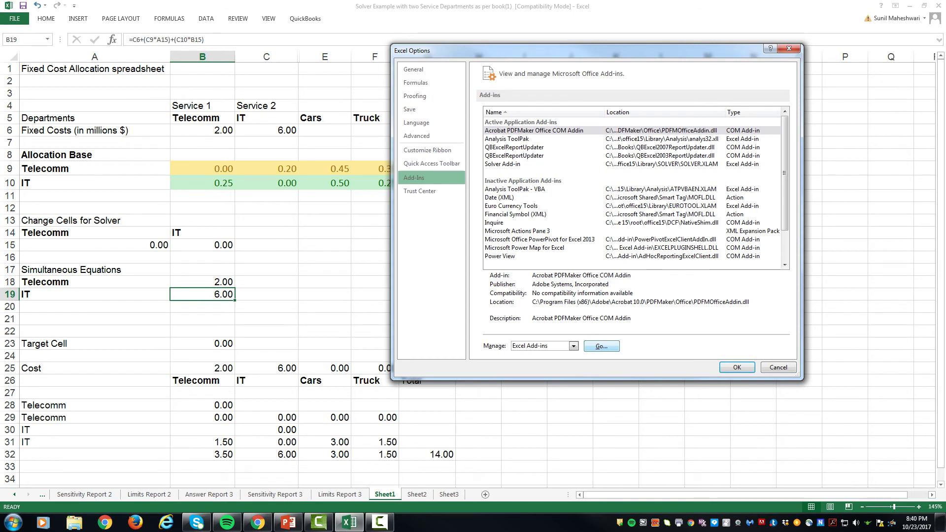
left_click(601, 346)
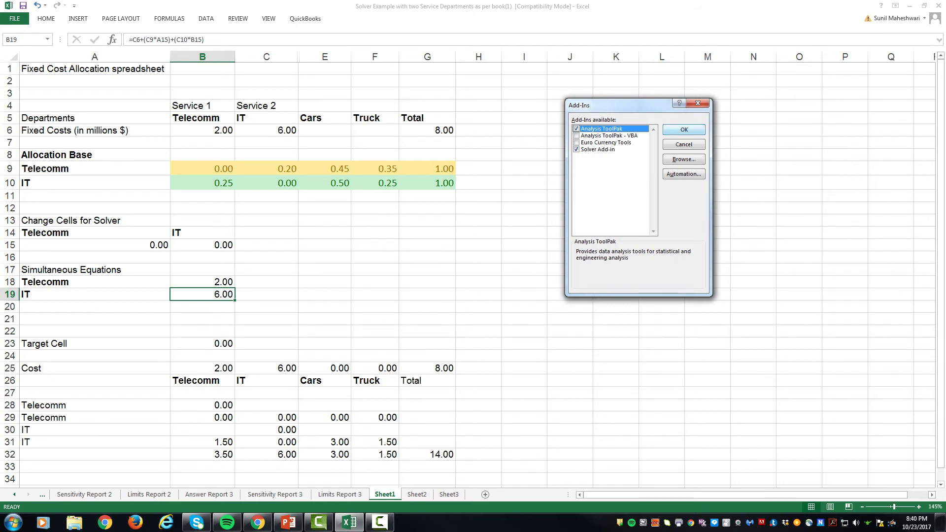
key("Return")
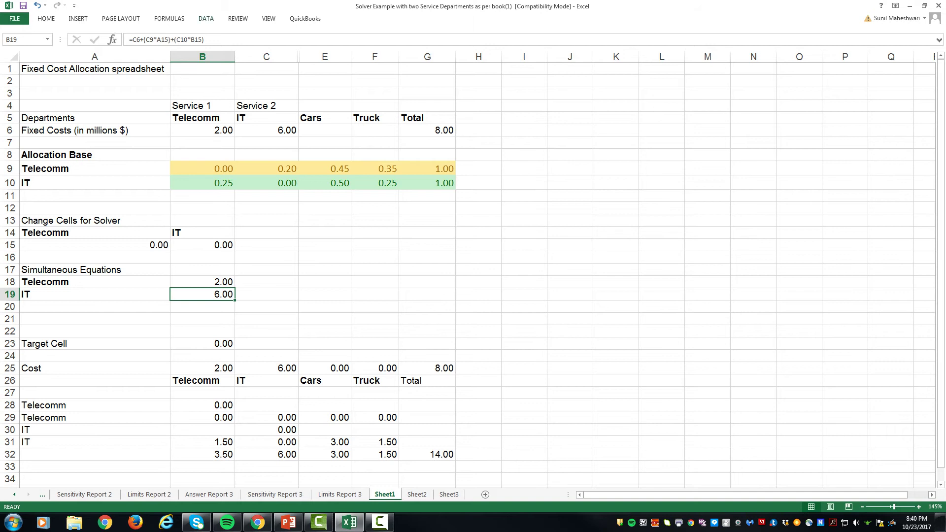
Run Solver with B19 as the maximized objective, A15:B15 as changing cells and the existing equality constraints, and keep the Solver solution
left_click(206, 19)
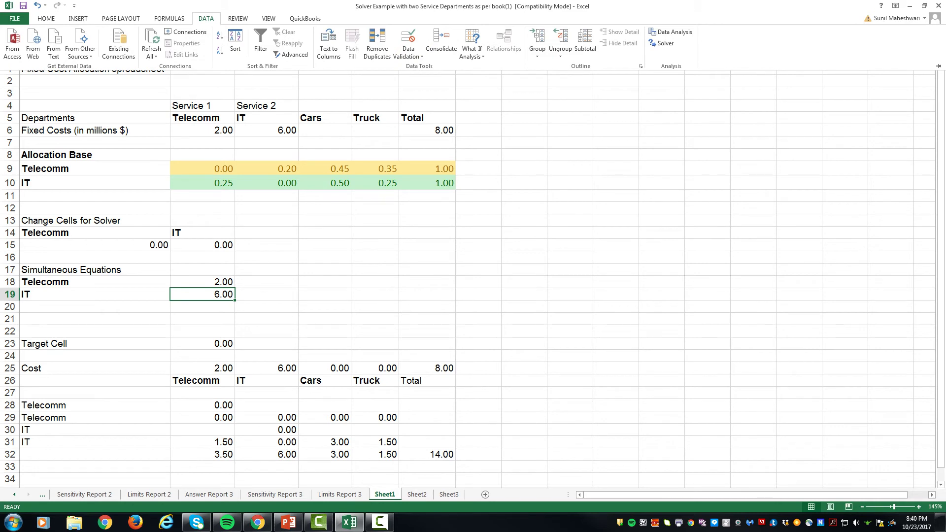
left_click(666, 44)
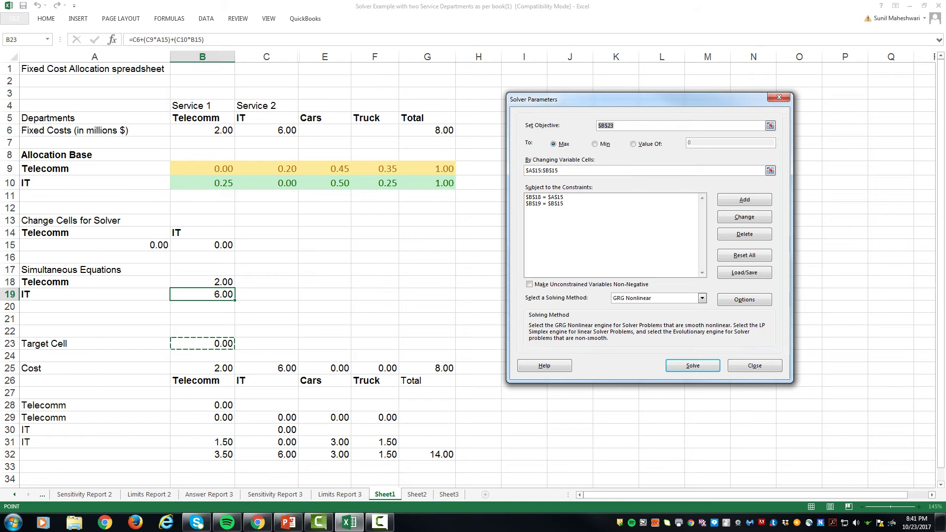
left_click(203, 283)
left_click(94, 245)
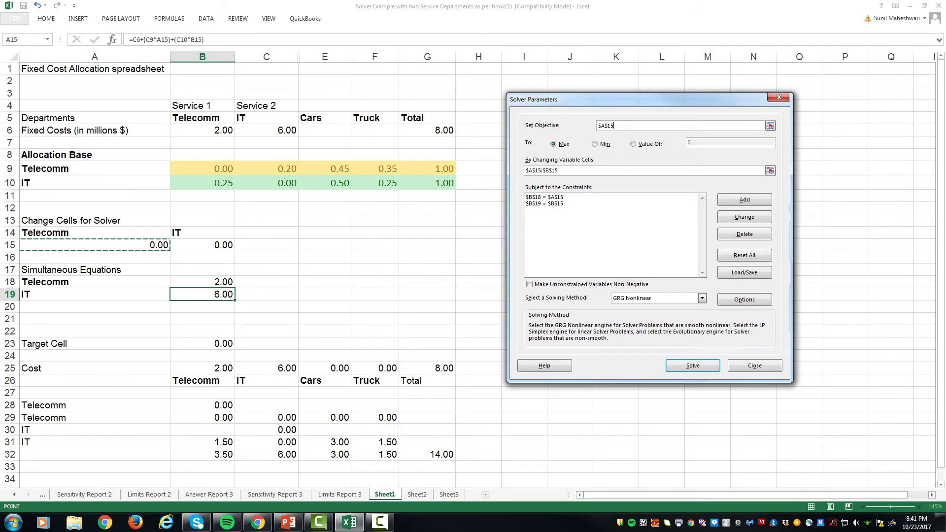
left_click(202, 245)
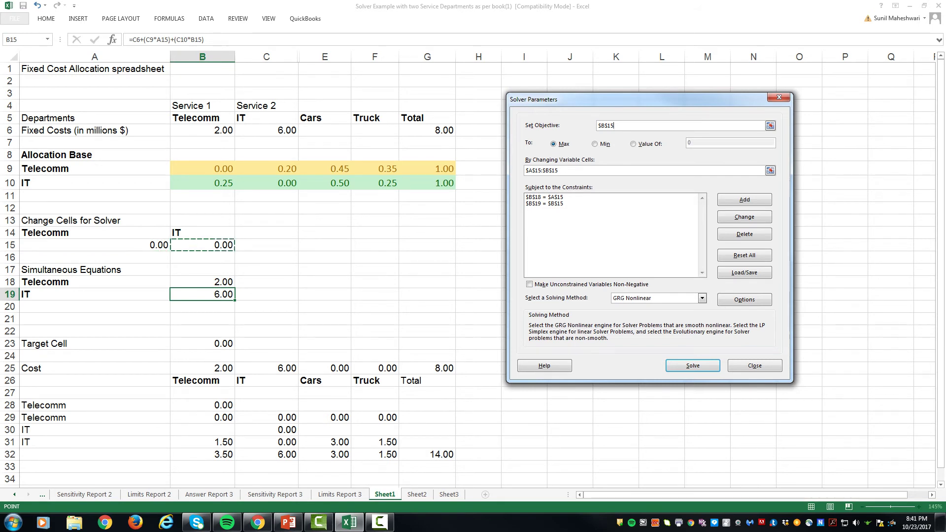
left_click(203, 295)
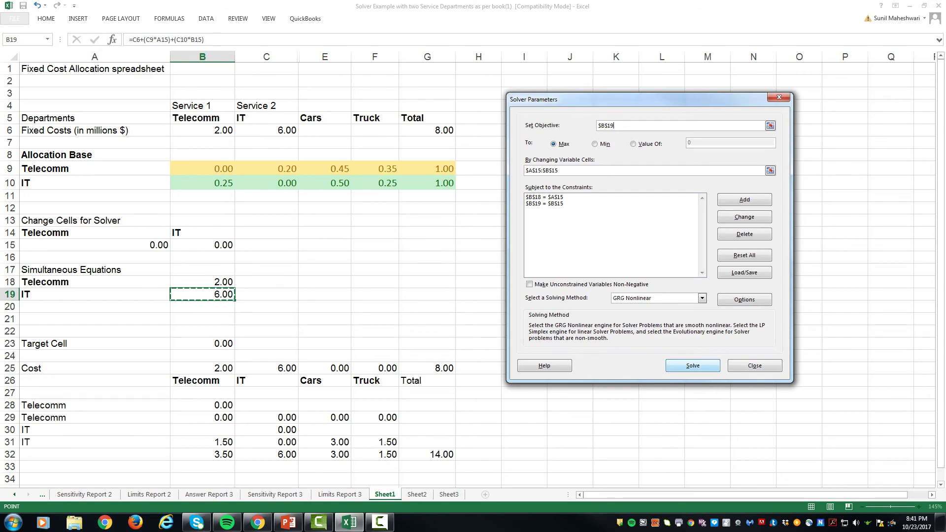
key("Return")
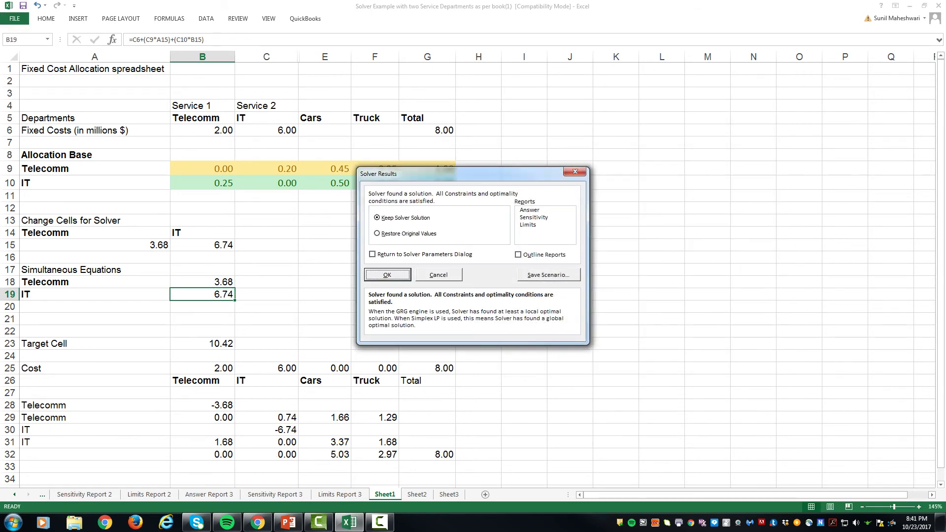
key("Return")
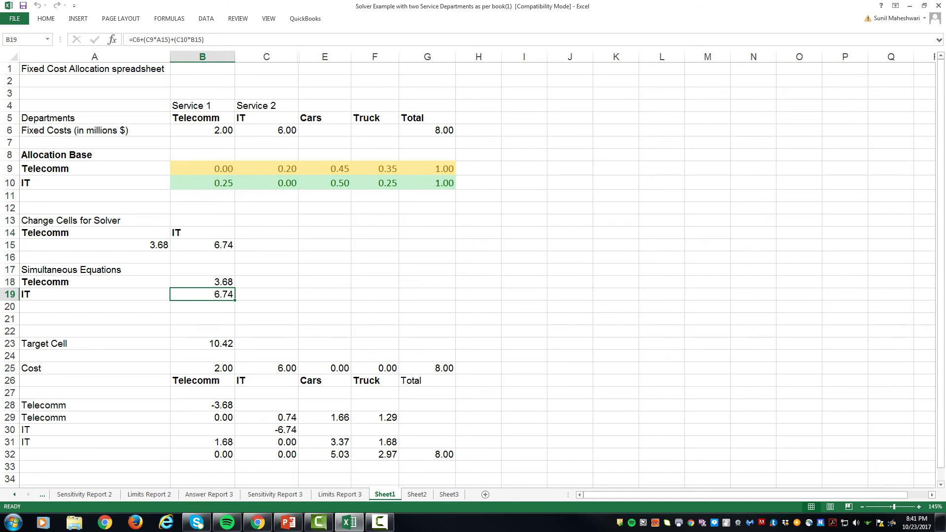
Compare the solved Telecomm and IT amounts in change cells A15 and B15
left_click(95, 245)
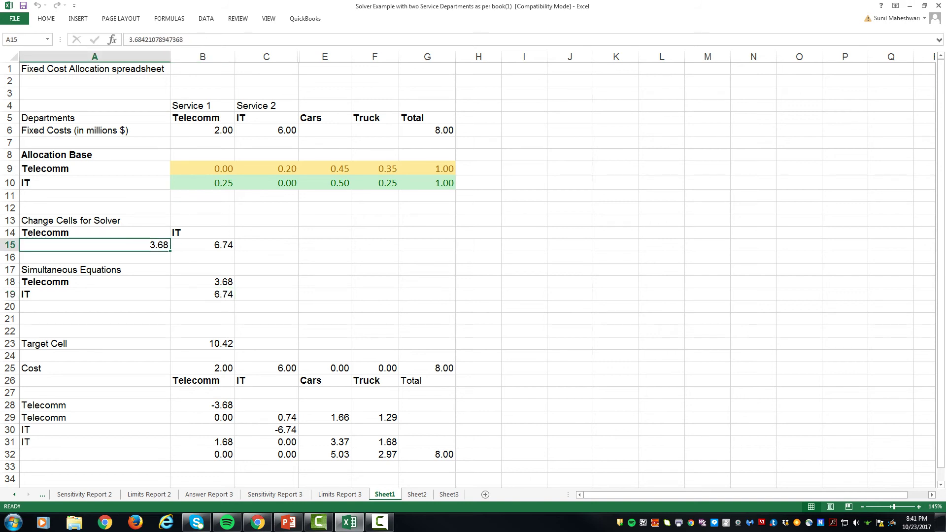
left_click(202, 245)
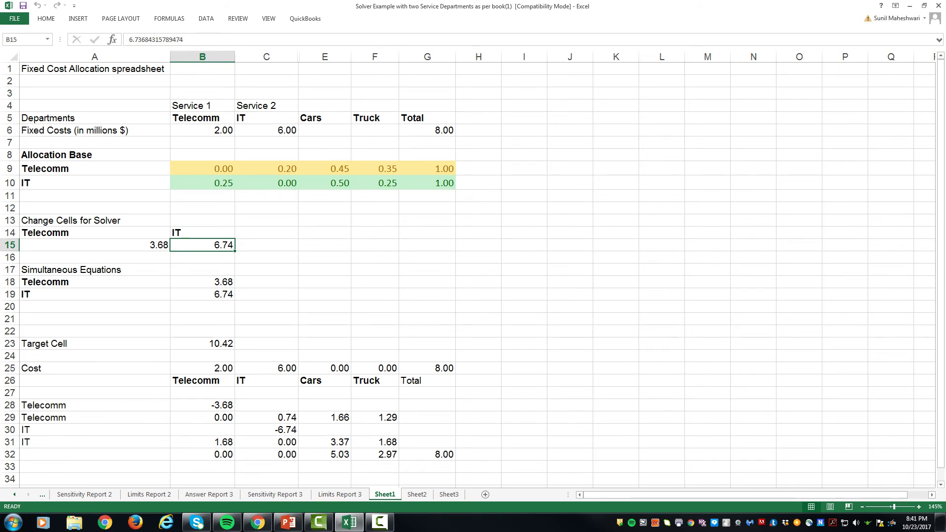
left_click(95, 245)
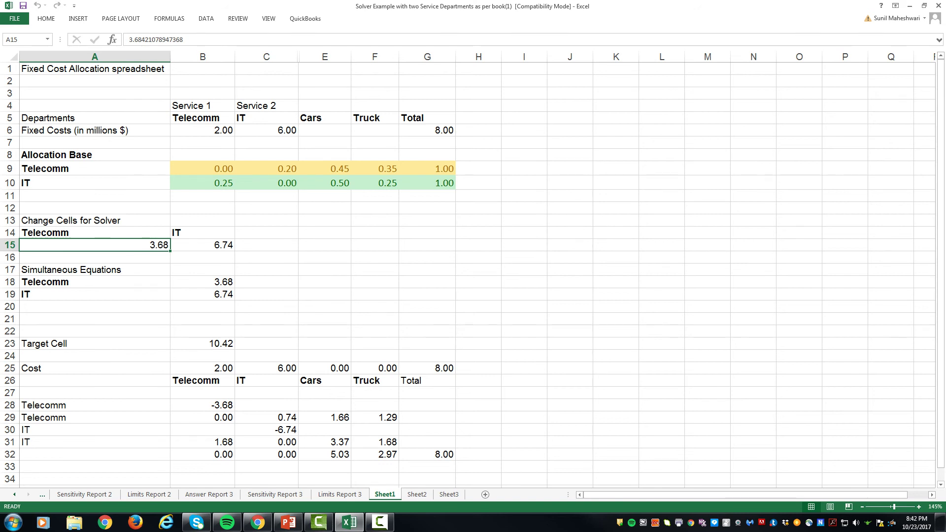
left_click(203, 245)
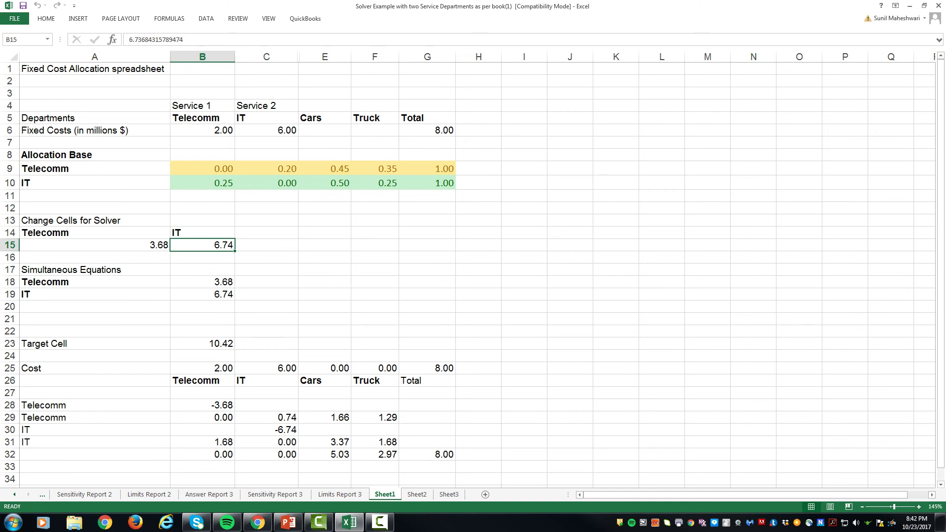
Check the IT allocation formulas in E31, F31 and B31 and the service department deductions in B28 and C30
left_click(325, 442)
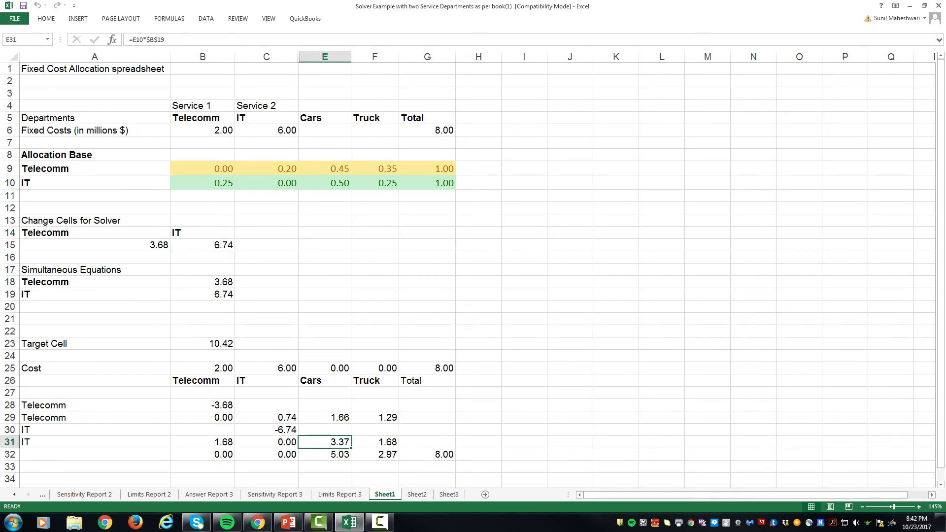
left_click(375, 442)
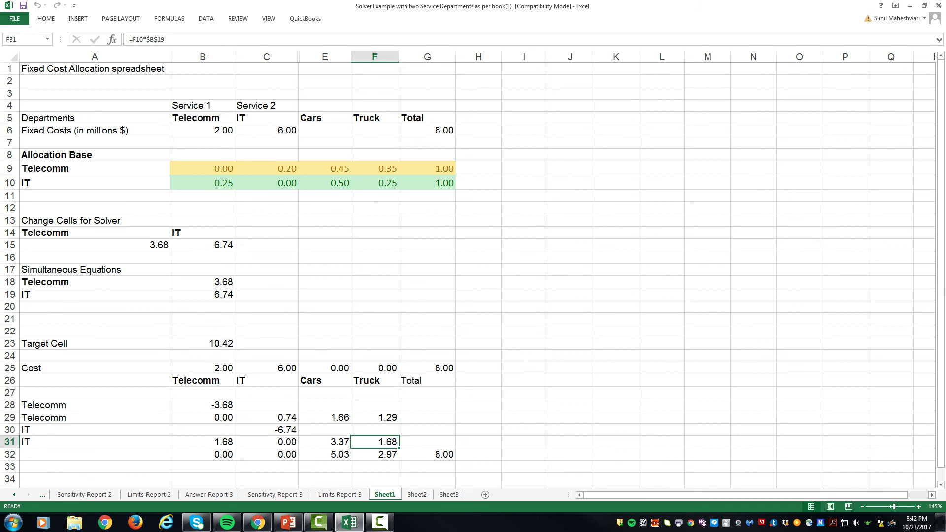
left_click(202, 405)
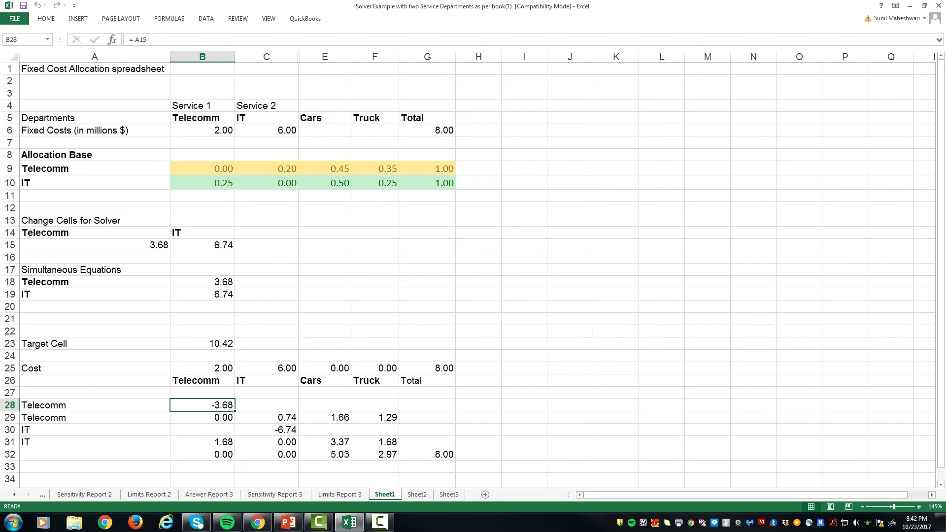
left_click(202, 442)
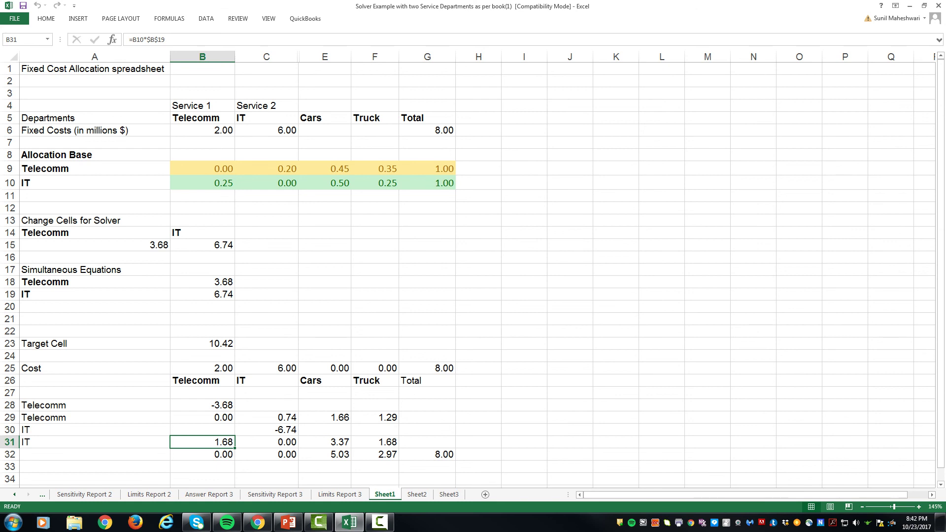
left_click(267, 431)
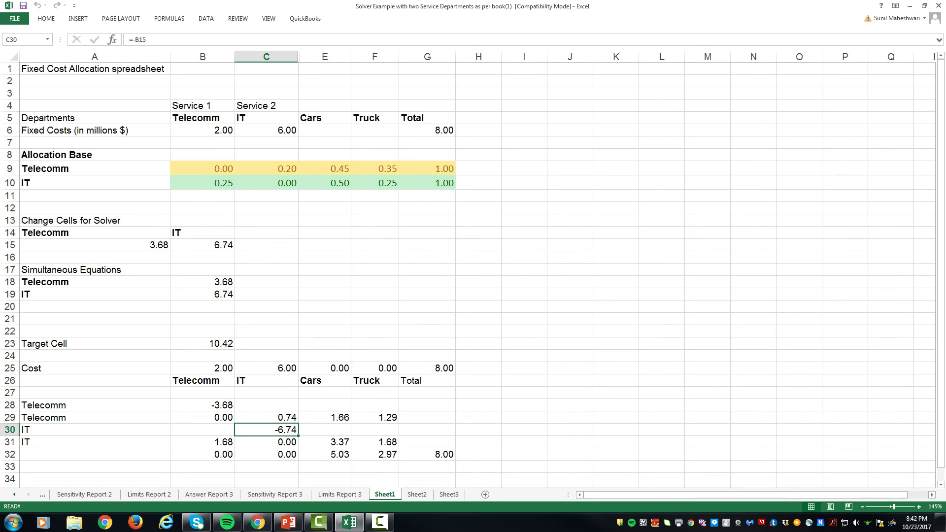
Review the allocated Cars and Truck totals in E32 and F32, and compare the grand total in G32 with G6
left_click(266, 467)
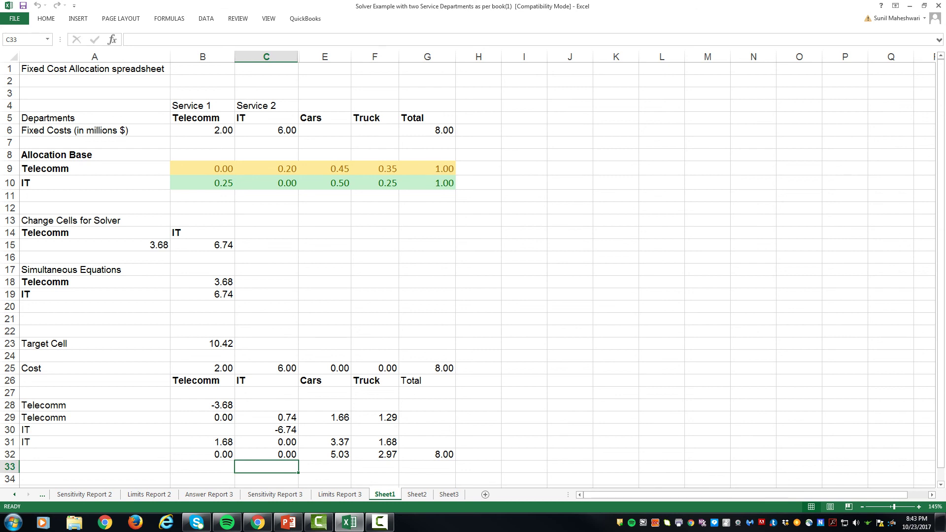
left_click(325, 455)
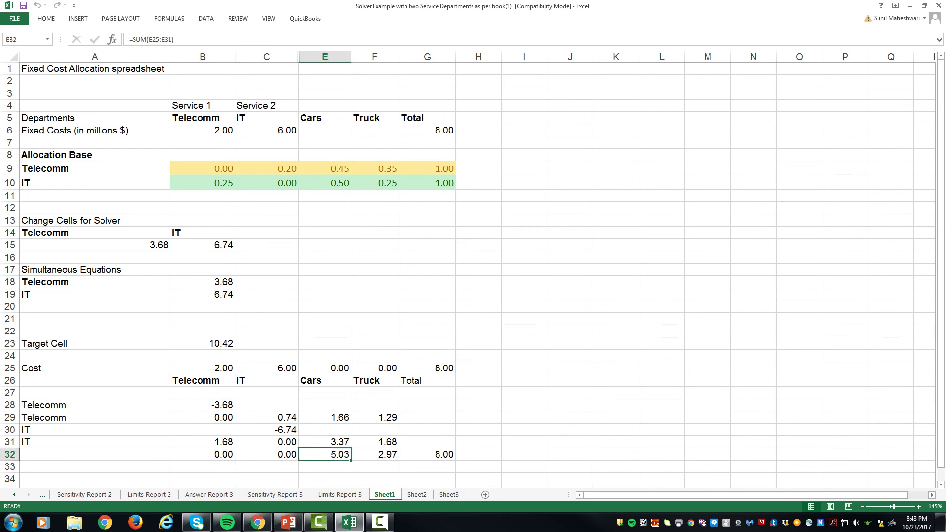
left_click(375, 454)
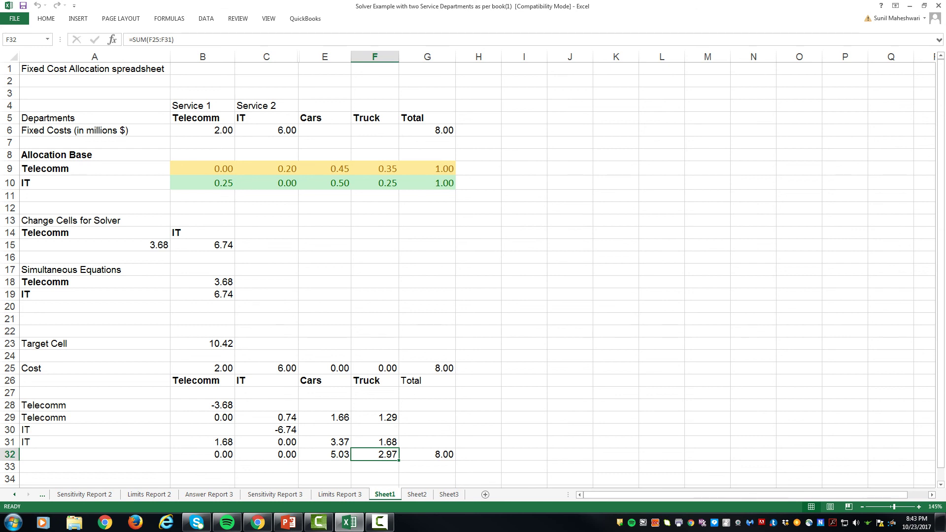
left_click(427, 455)
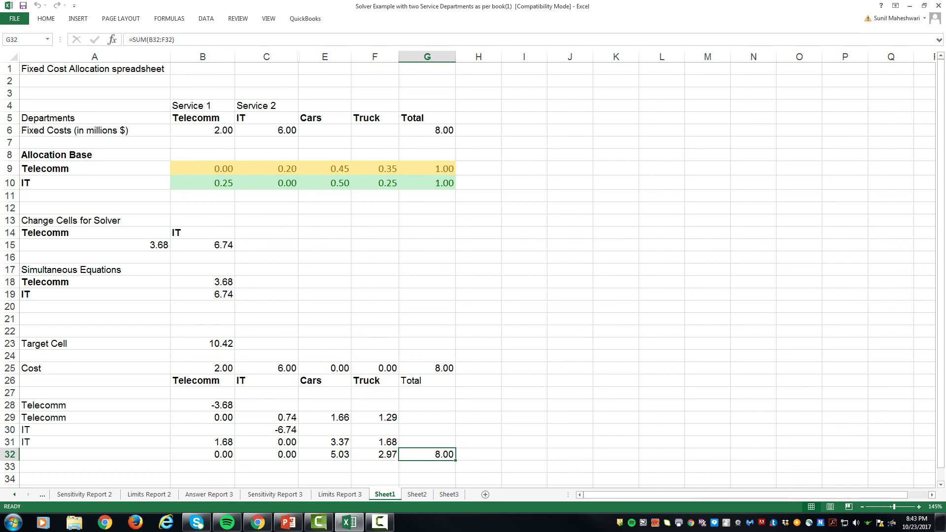
left_click(427, 130)
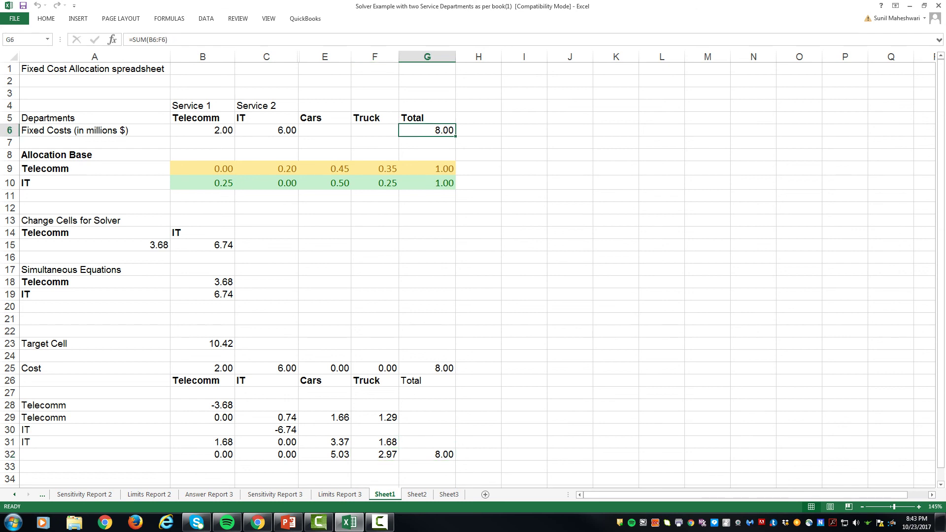